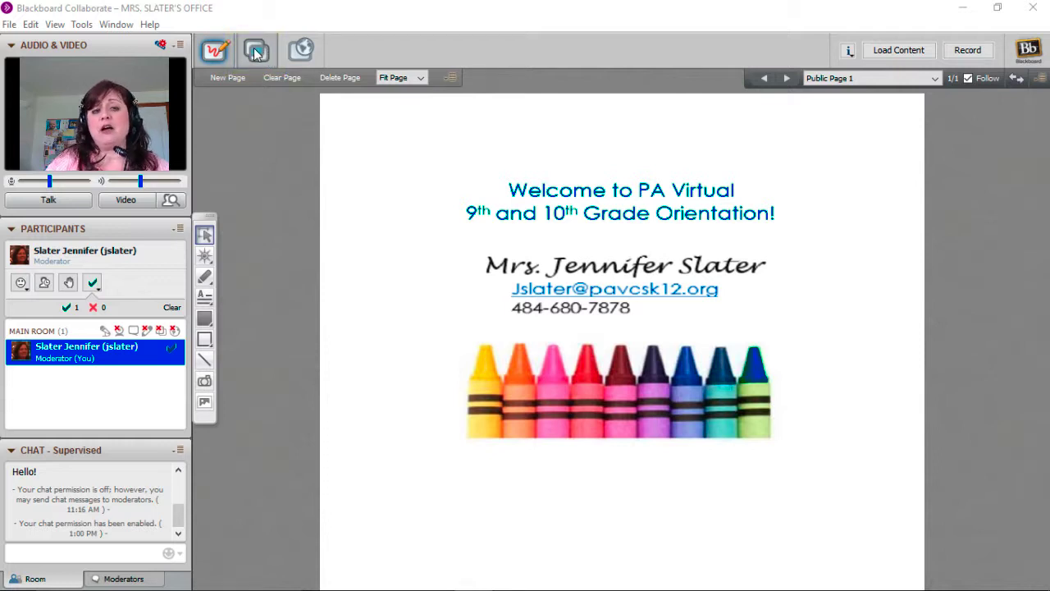
# Switch to Application Sharing, accept the elevated privileges notice, and select the Google Chrome window
pyautogui.click(256, 53)
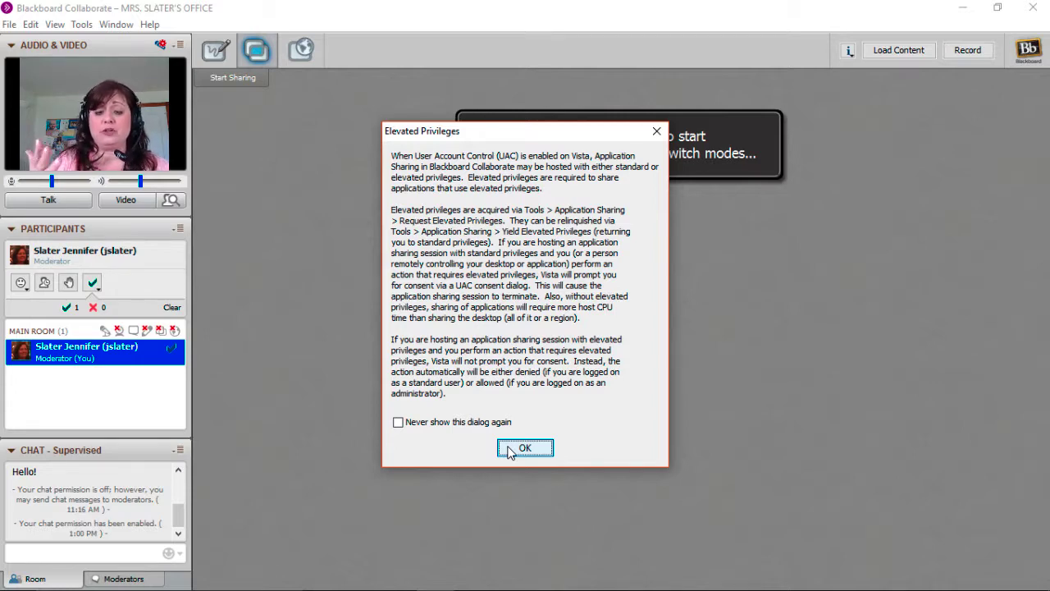
pyautogui.click(510, 450)
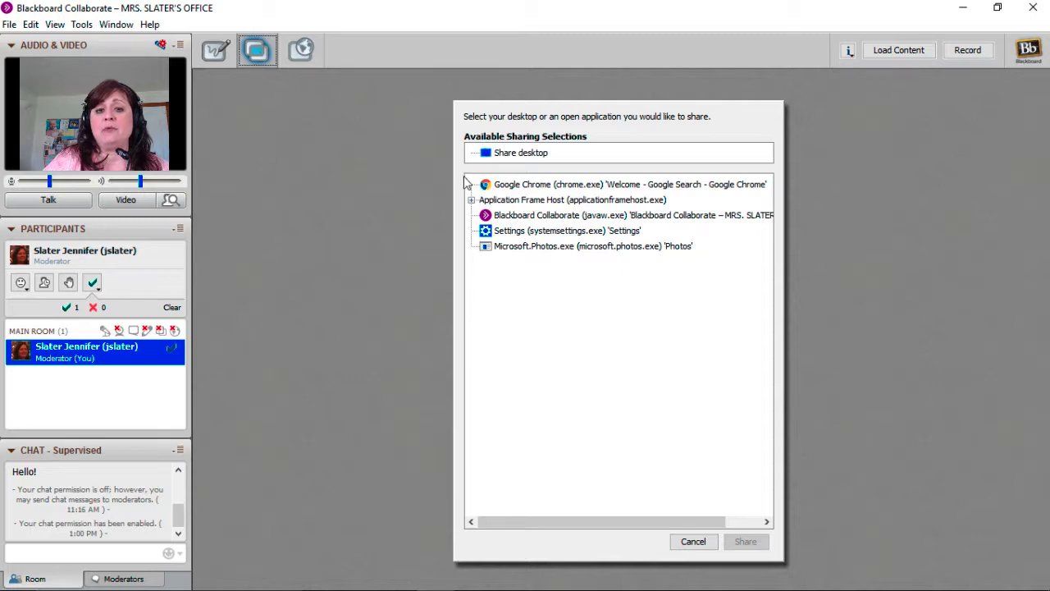
pyautogui.click(544, 188)
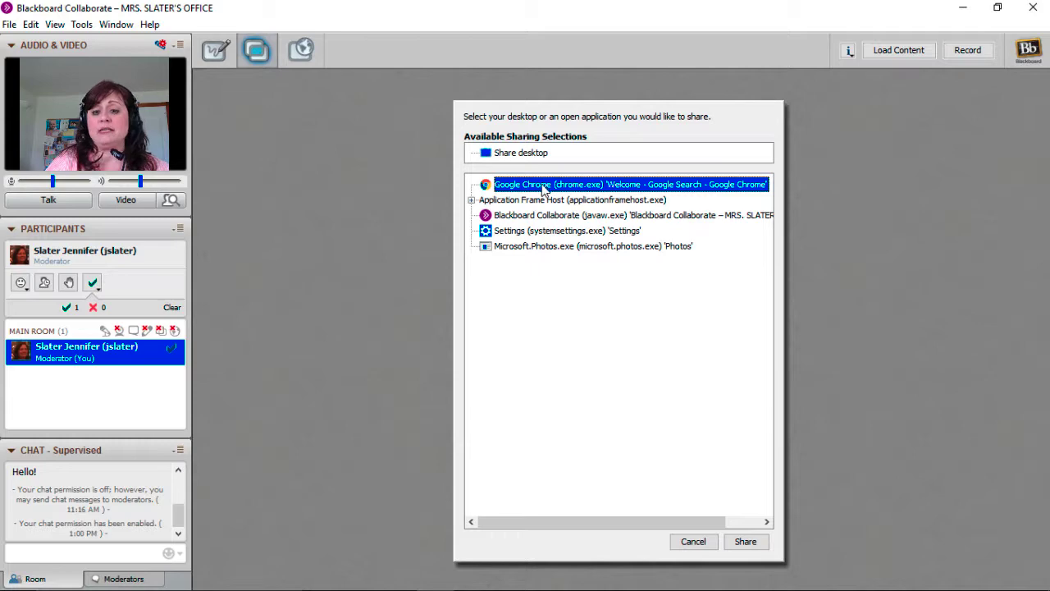
# Share the Chrome window showing the 'Welcome' image results and dismiss the hosting notification
pyautogui.click(742, 543)
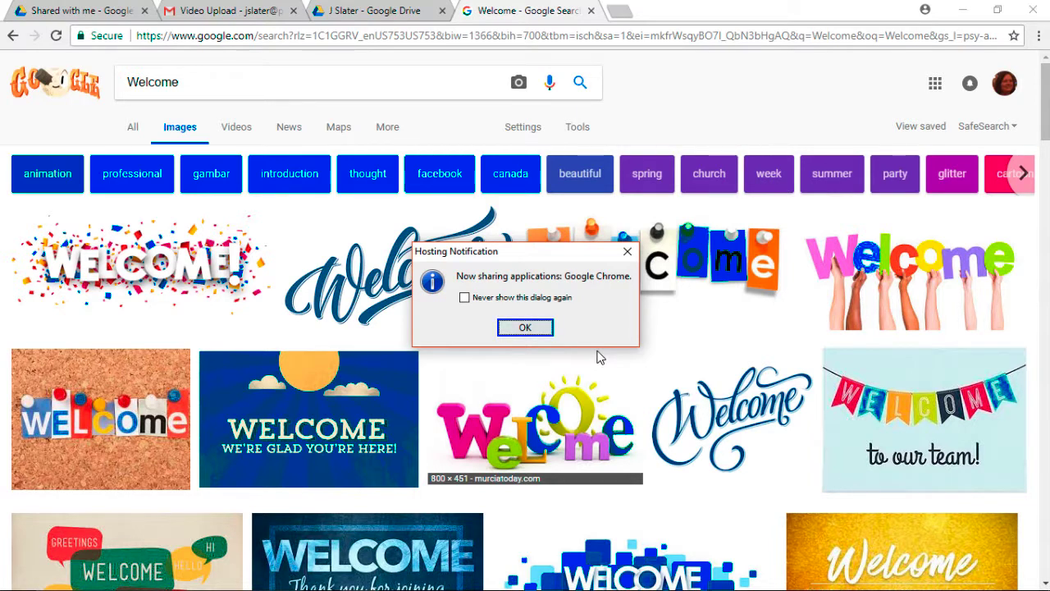
pyautogui.click(530, 327)
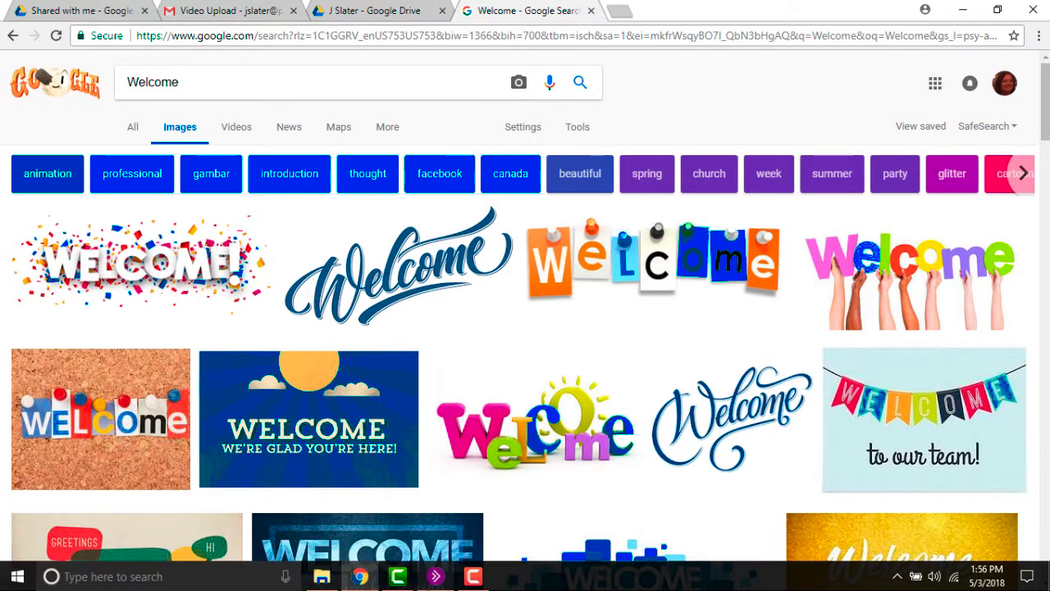
# Restore the maximized Collaborate window, stop sharing Chrome, and return to the 9th and 10th Grade Orientation whiteboard slide
pyautogui.click(435, 579)
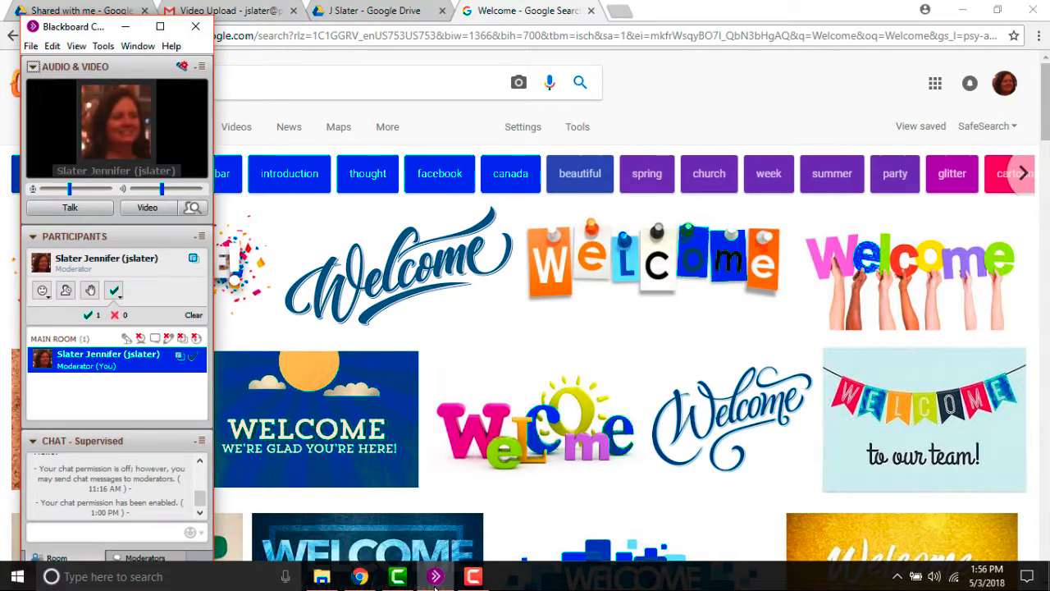
pyautogui.click(158, 26)
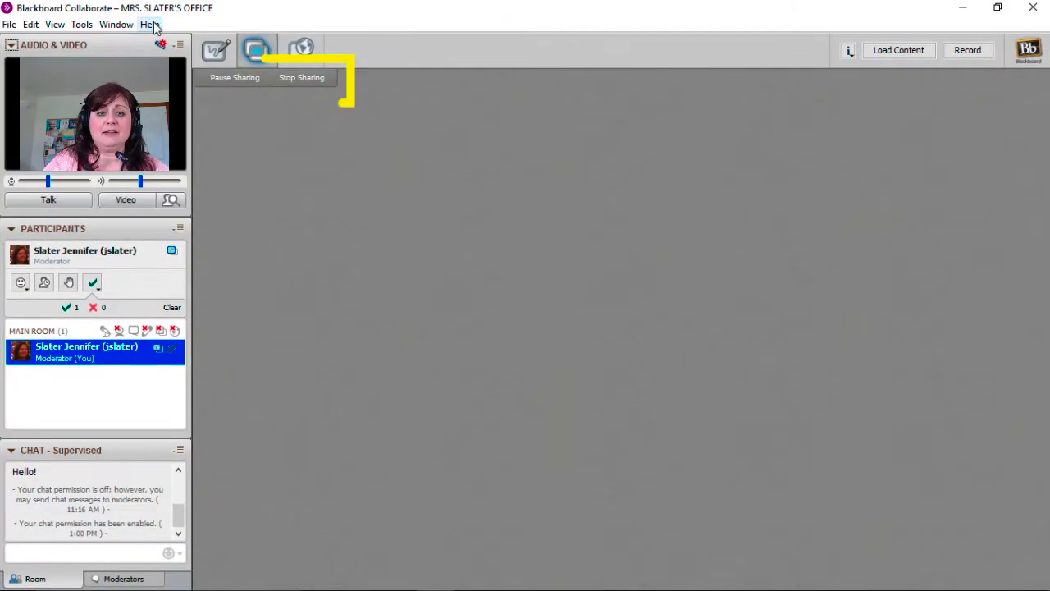
pyautogui.click(294, 80)
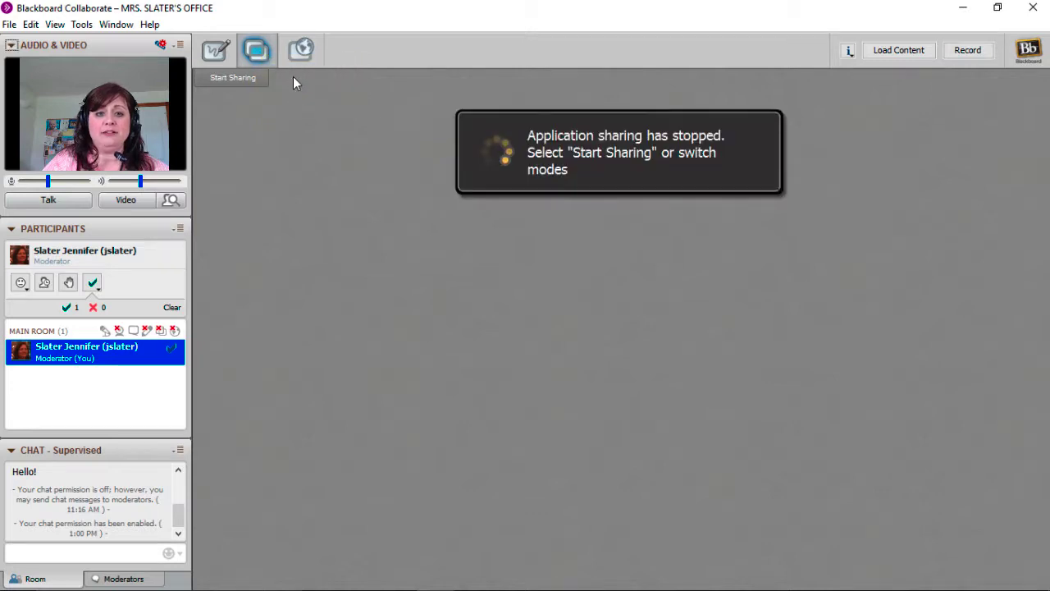
pyautogui.click(220, 50)
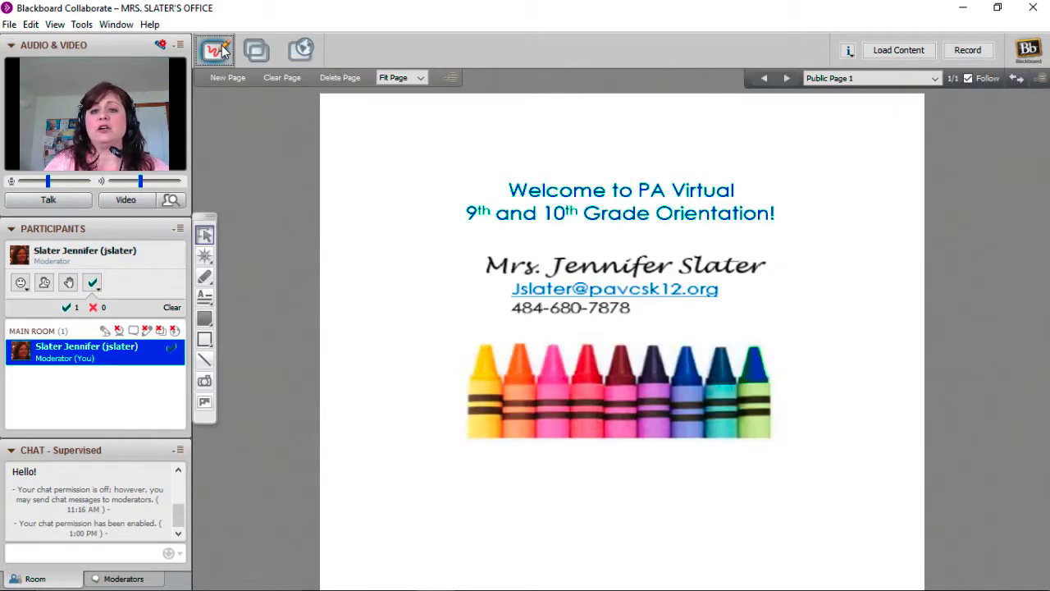